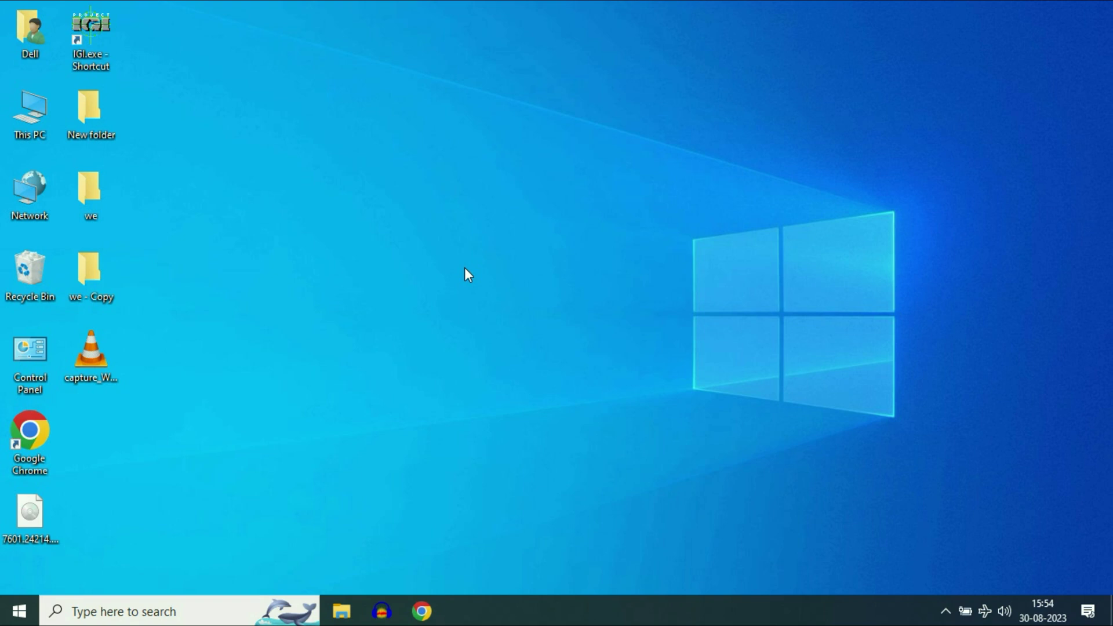
Open Display settings from the desktop menu and go to Advanced scaling settings
right_click(561, 202)
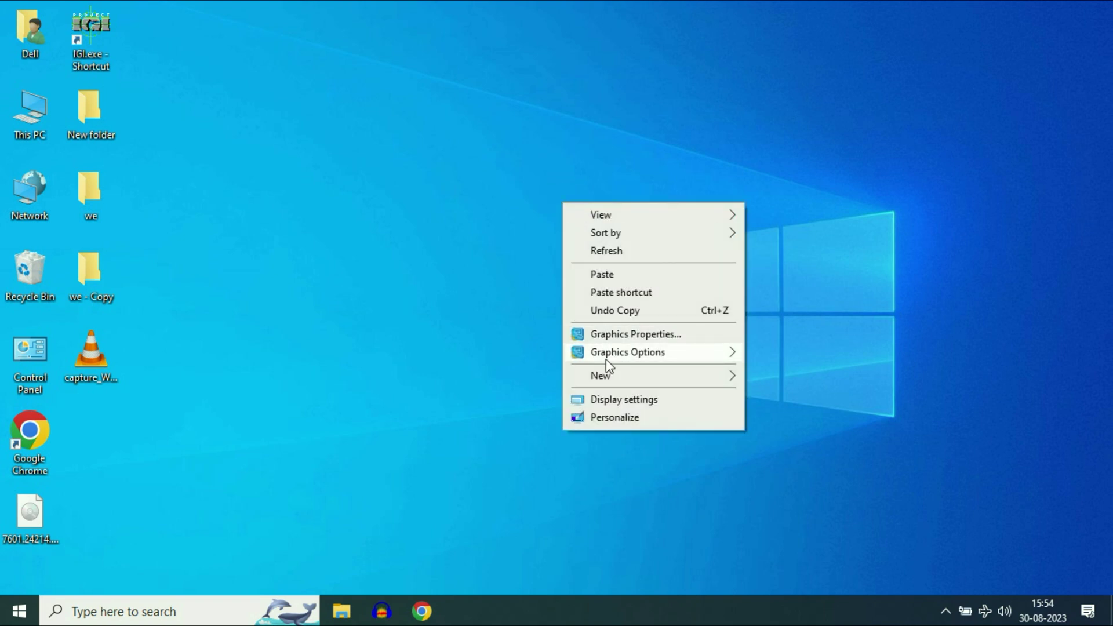
click(600, 402)
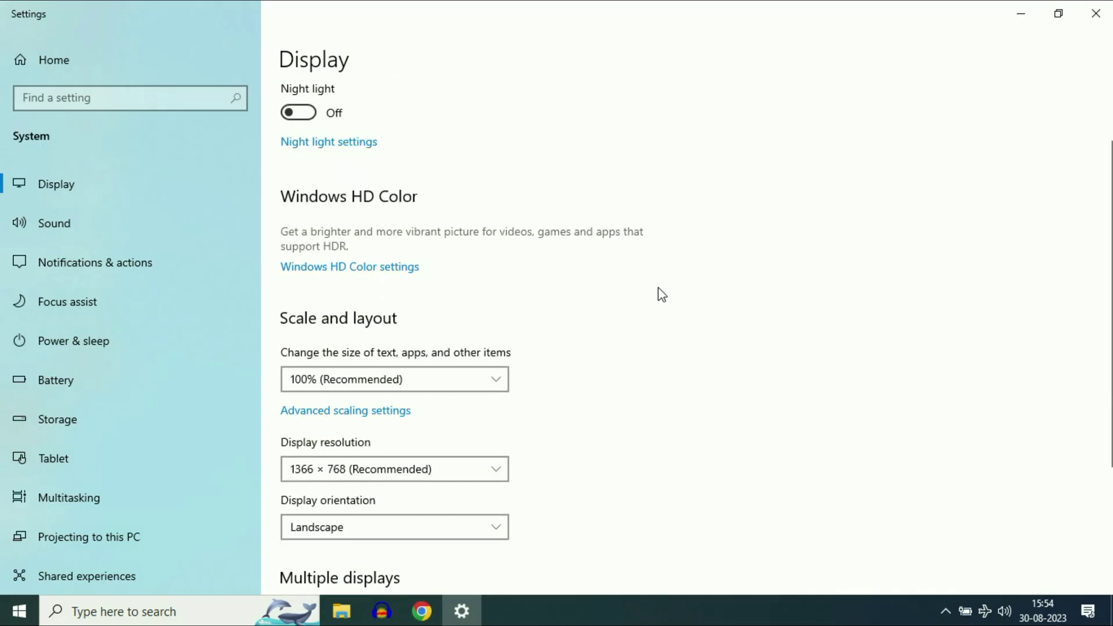
scroll(662, 295, down, 2)
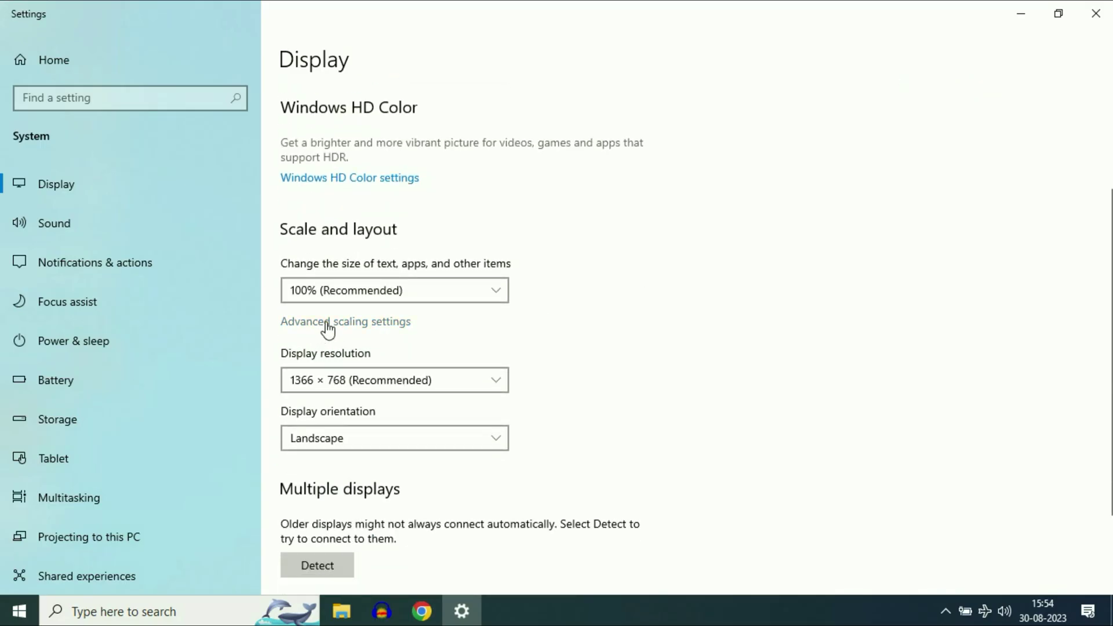
click(355, 321)
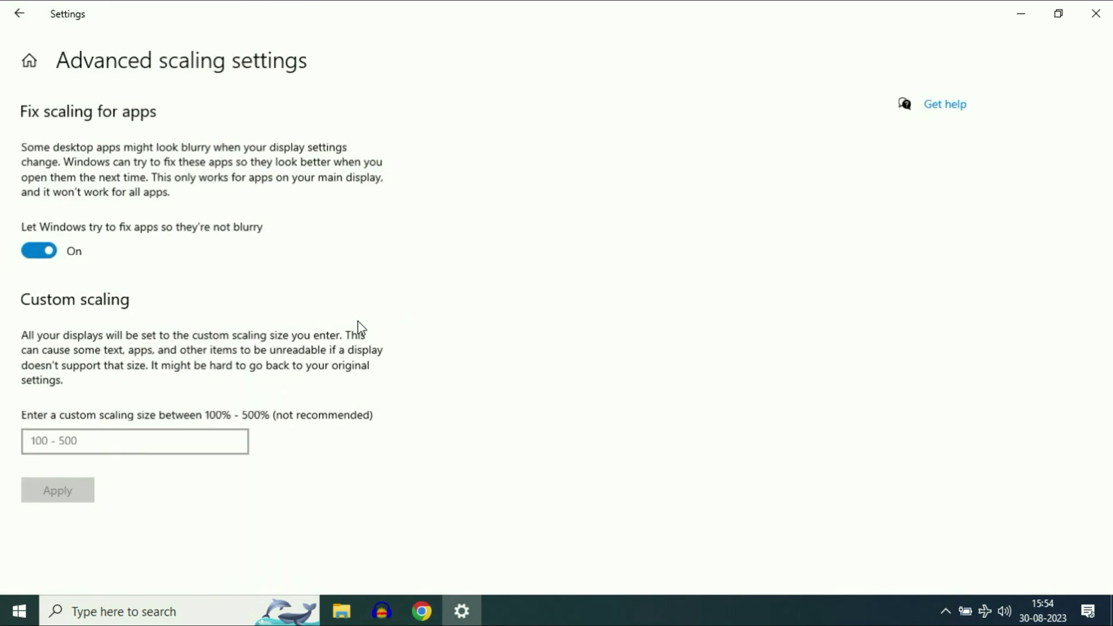
Leave 'Let Windows try to fix apps so they're not blurry' turned on and return to Display
click(45, 251)
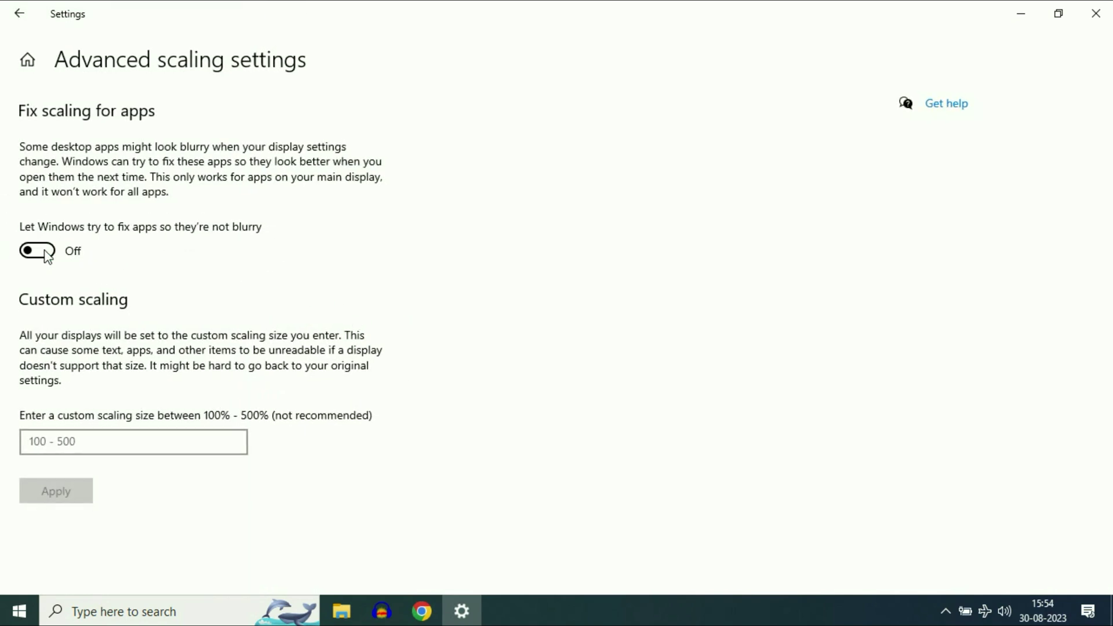
click(46, 253)
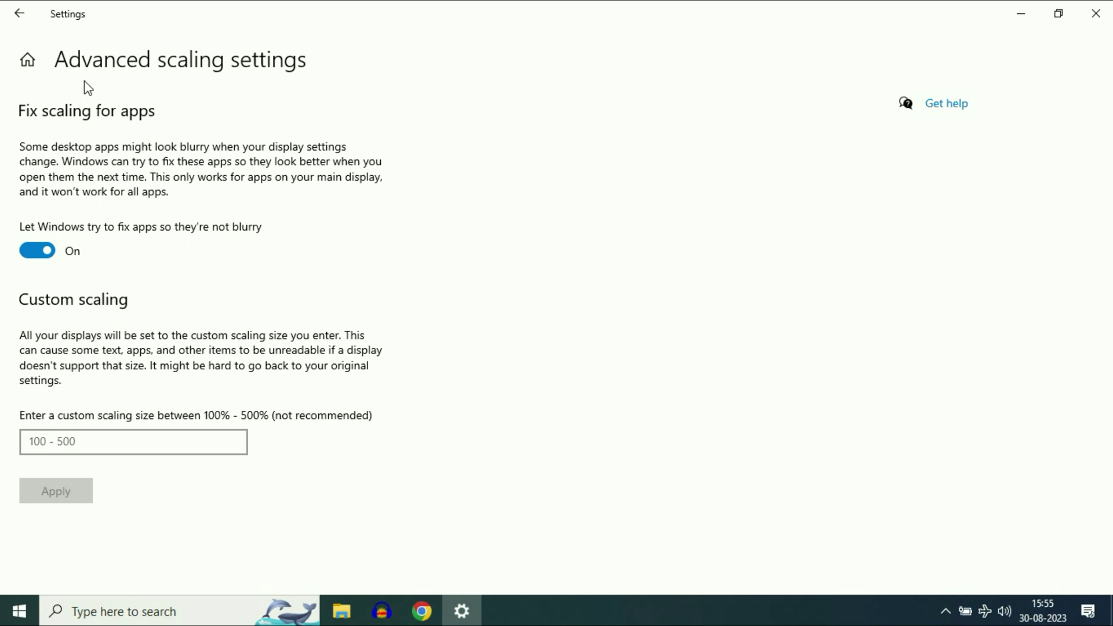
click(19, 13)
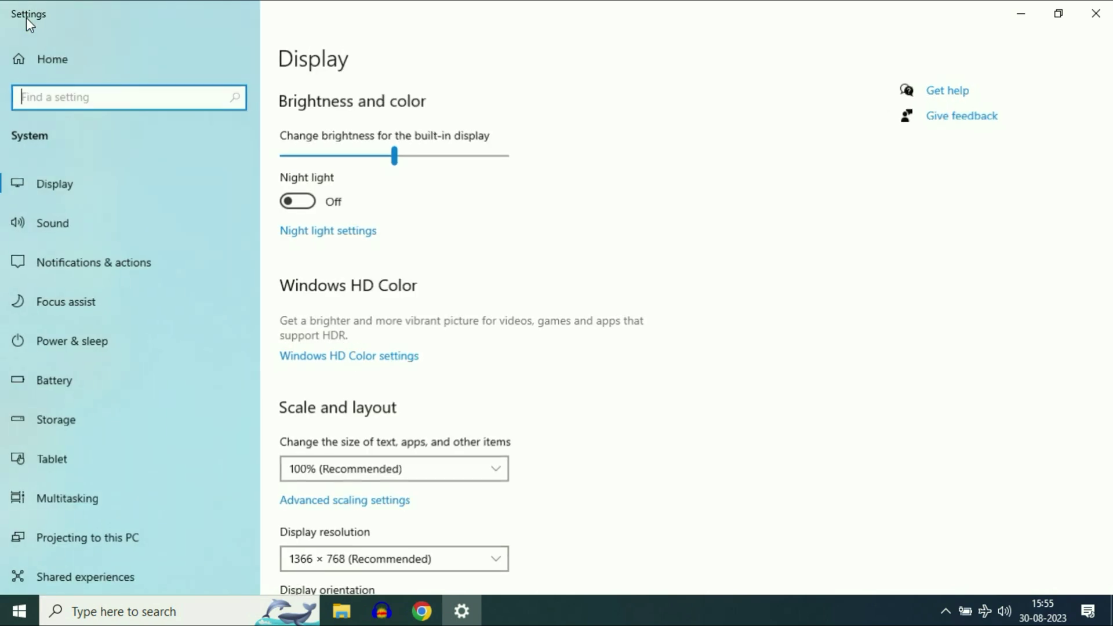
In Advanced display settings, list the refresh rate choices, 40.021 Hz and 60.031 Hz
scroll(803, 311, down, 2)
scroll(803, 312, down, 4)
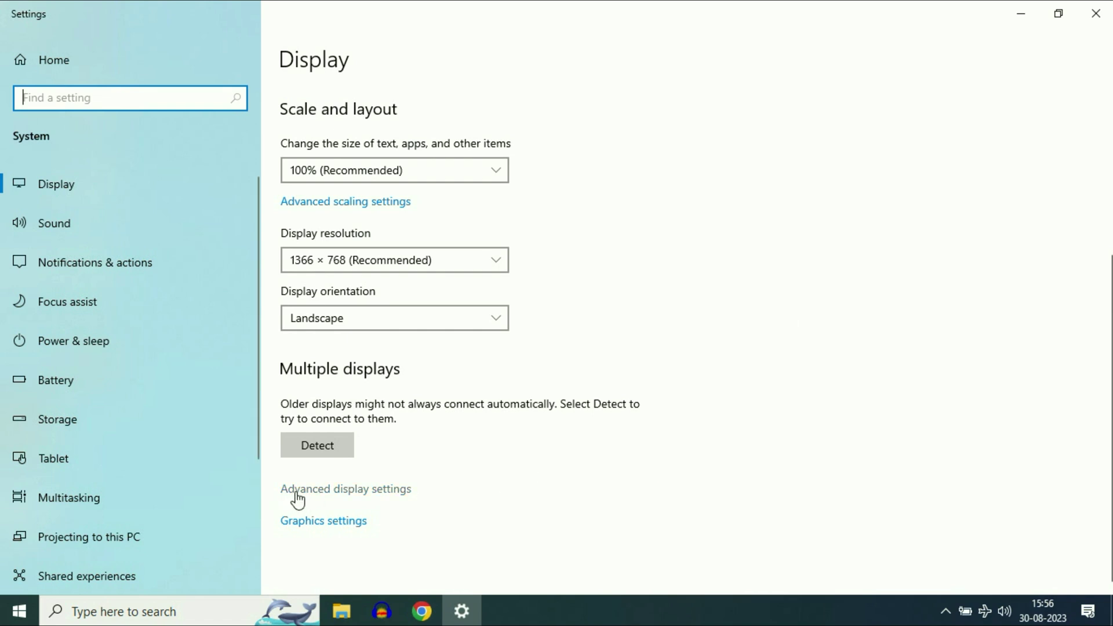
click(392, 491)
scroll(446, 377, down, 3)
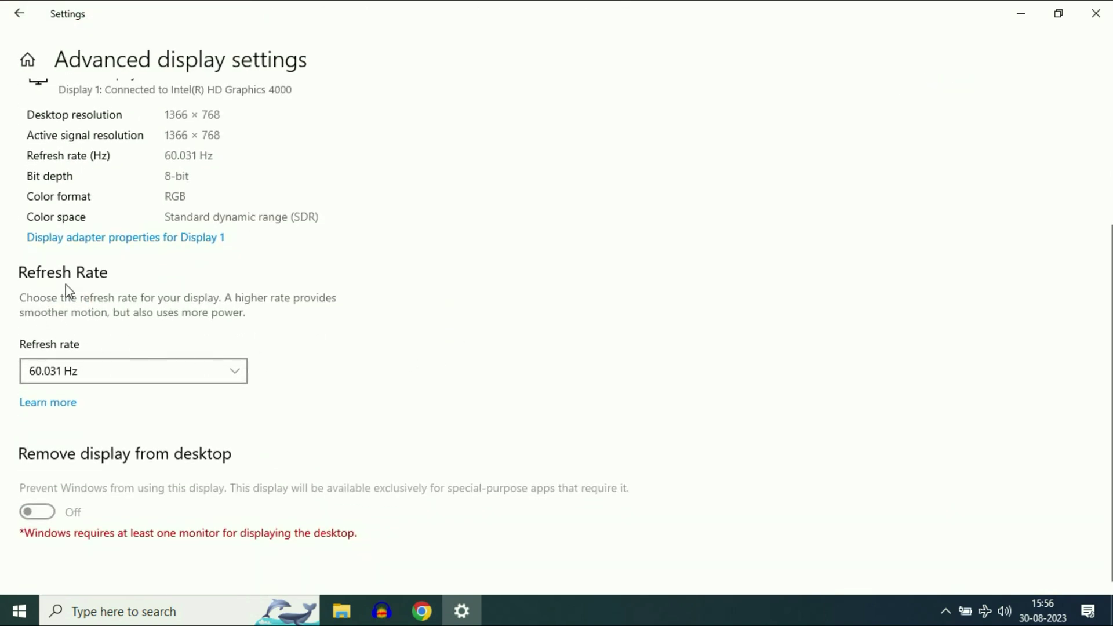
click(235, 372)
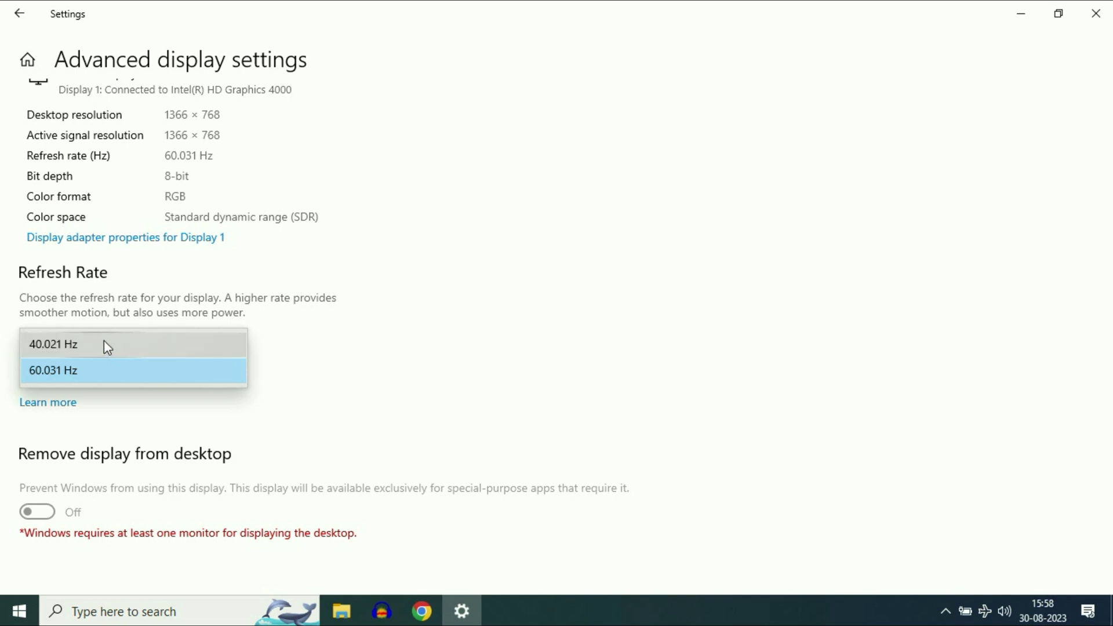
Switch the refresh rate to 40.021 Hz, then back to 60.031 Hz, keeping each change
click(103, 343)
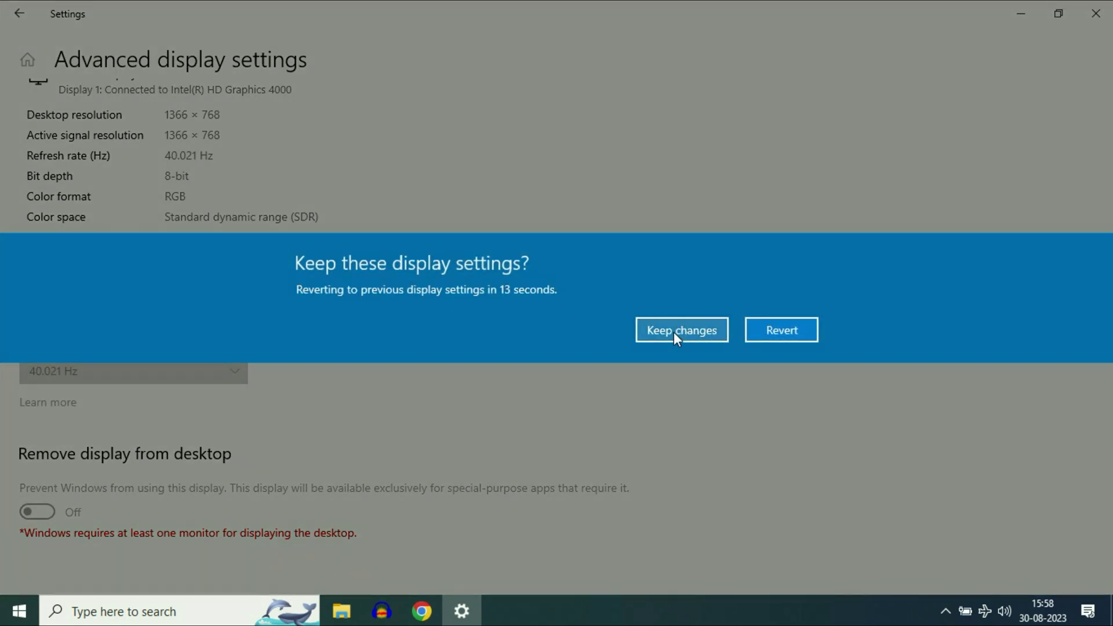
click(674, 332)
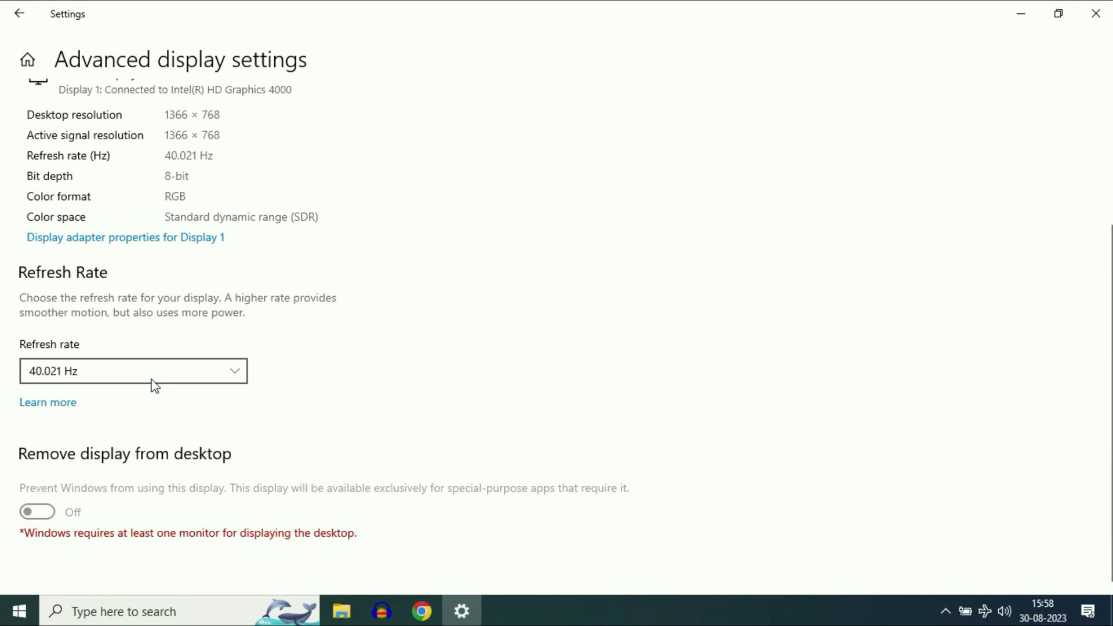
click(236, 377)
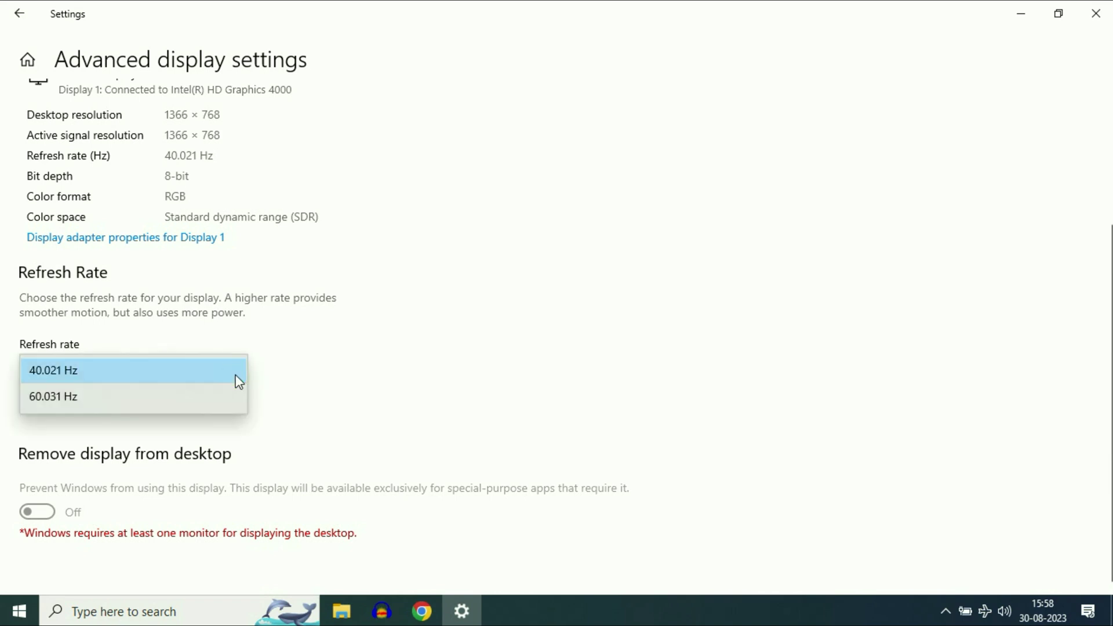
click(96, 395)
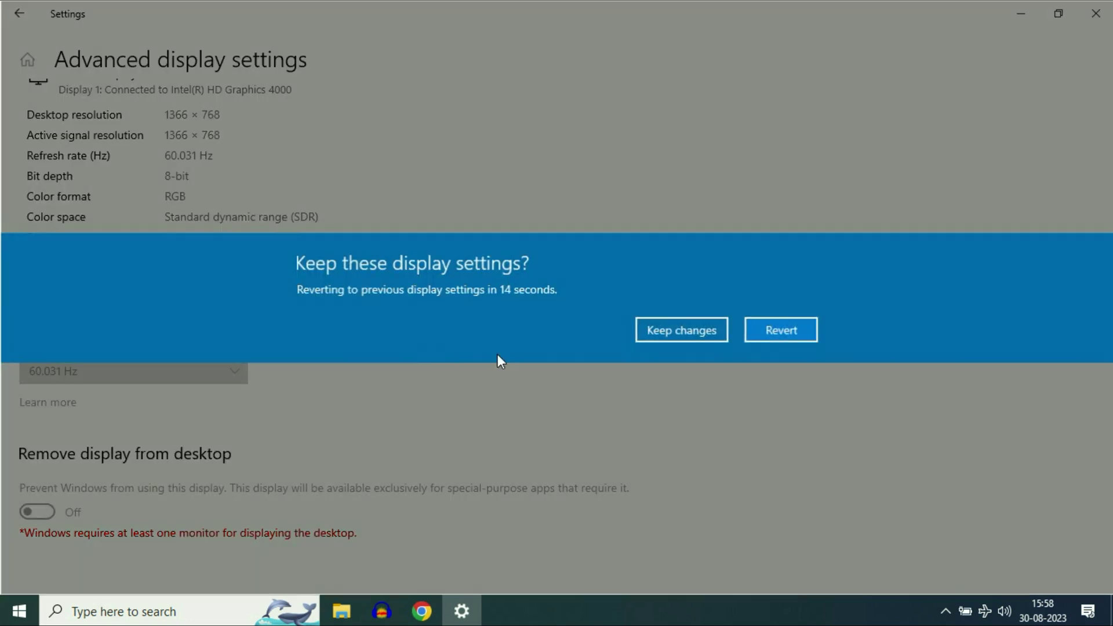
click(686, 336)
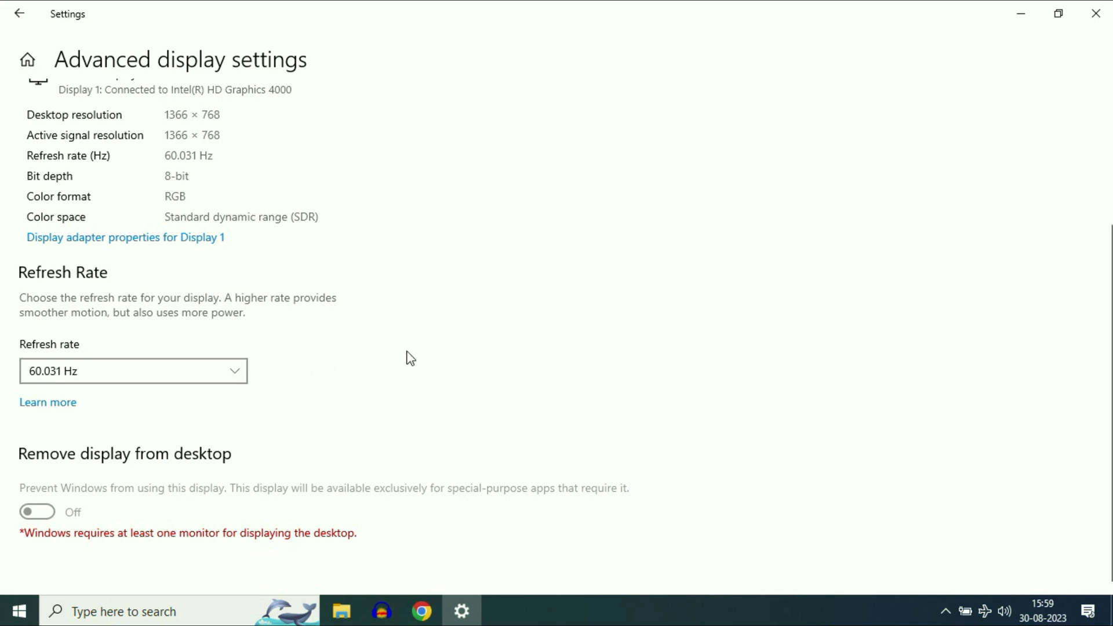
scroll(417, 252, up, 2)
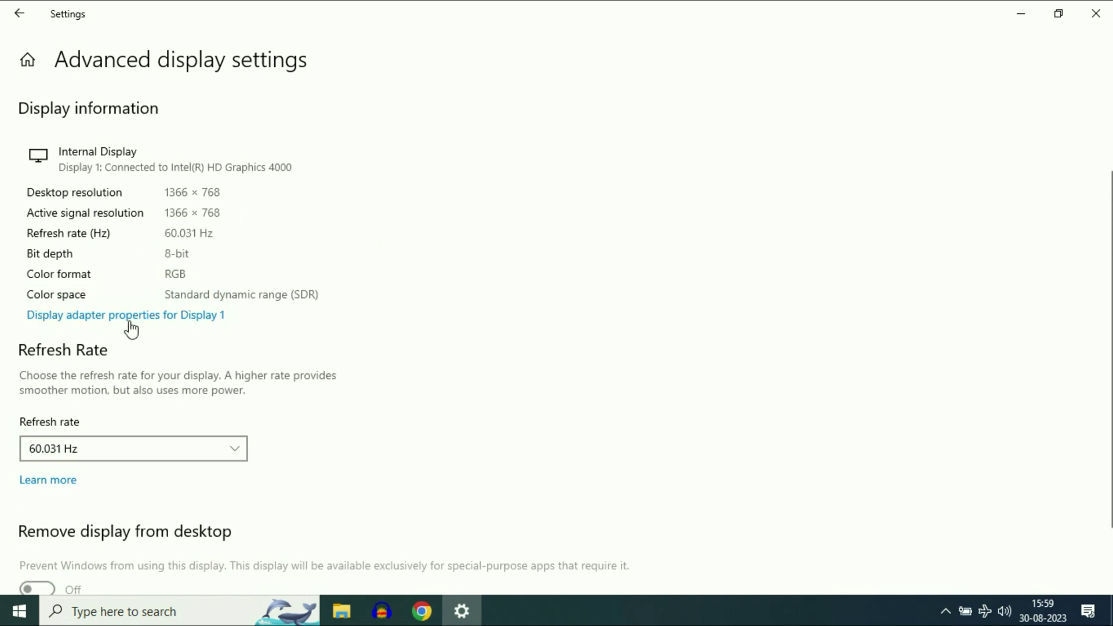
Open the Intel(R) HD Graphics 4000 driver details from Display 1's adapter properties and choose Update Driver
click(158, 317)
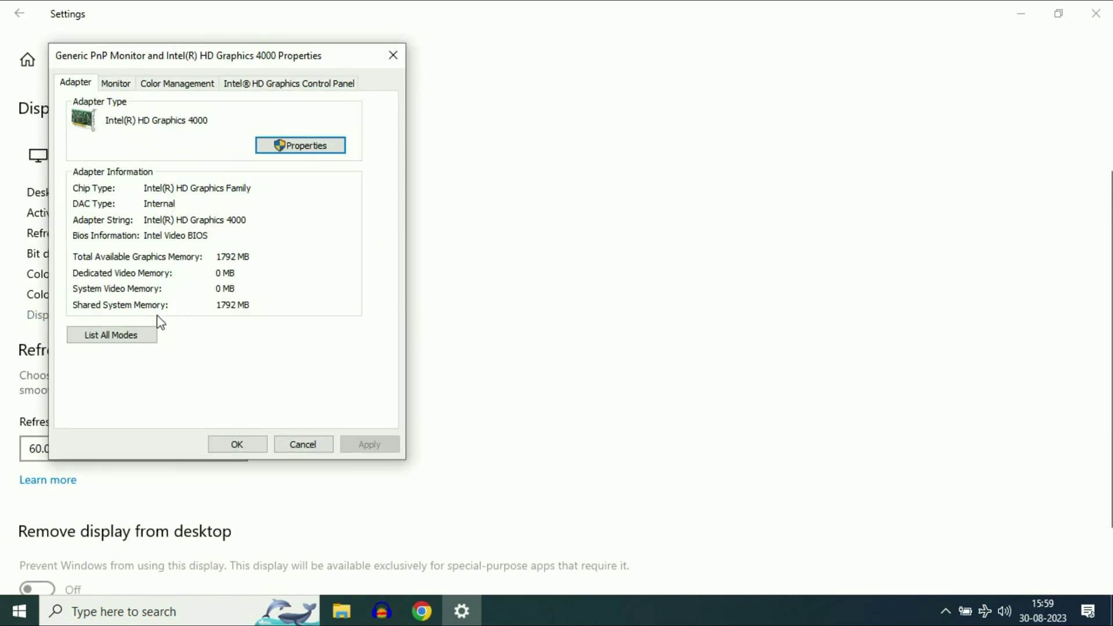
click(284, 64)
drag(283, 61, 644, 71)
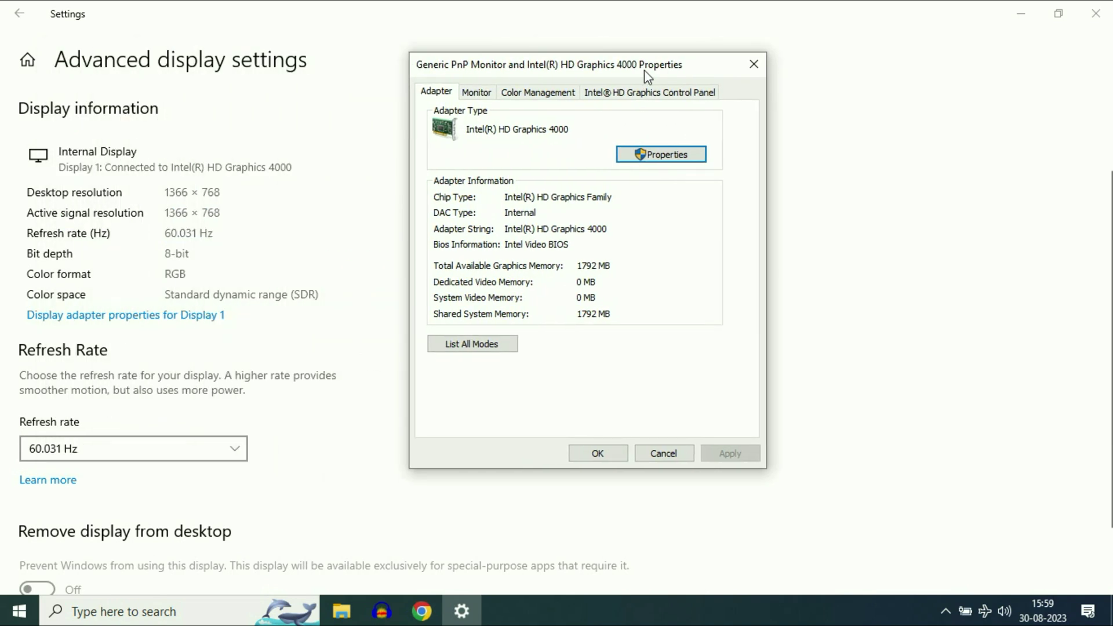
click(678, 157)
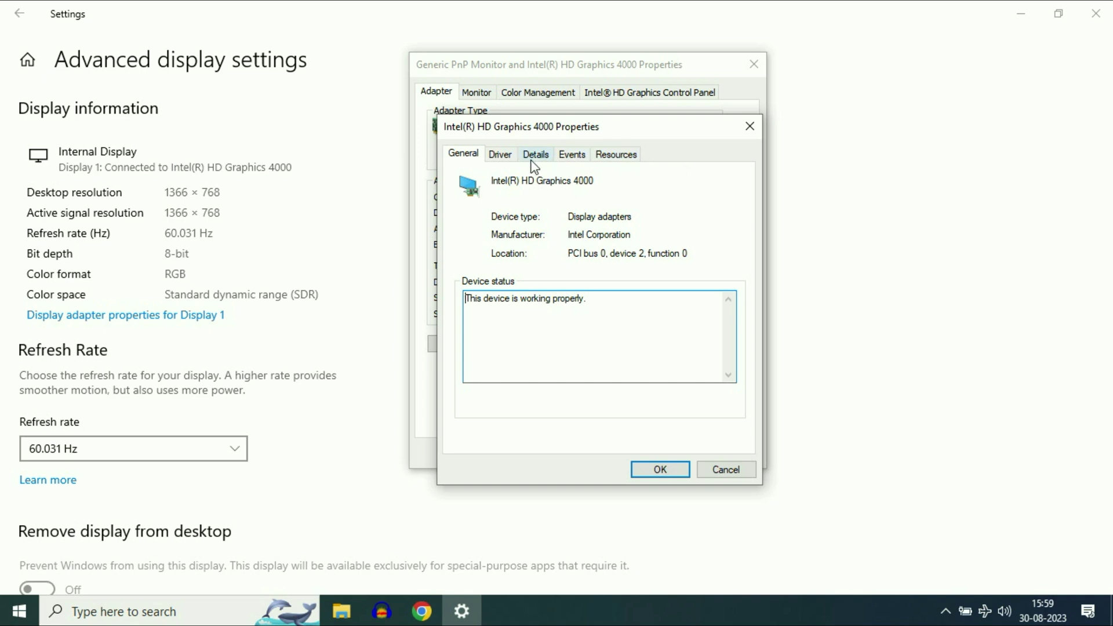
click(500, 158)
drag(567, 130, 568, 99)
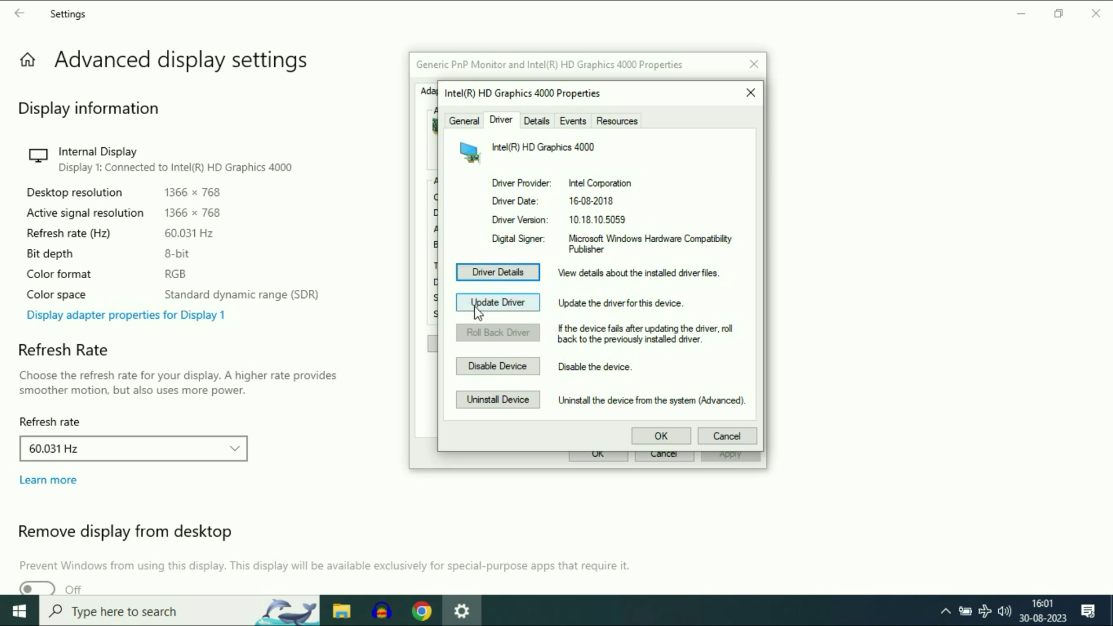
click(514, 306)
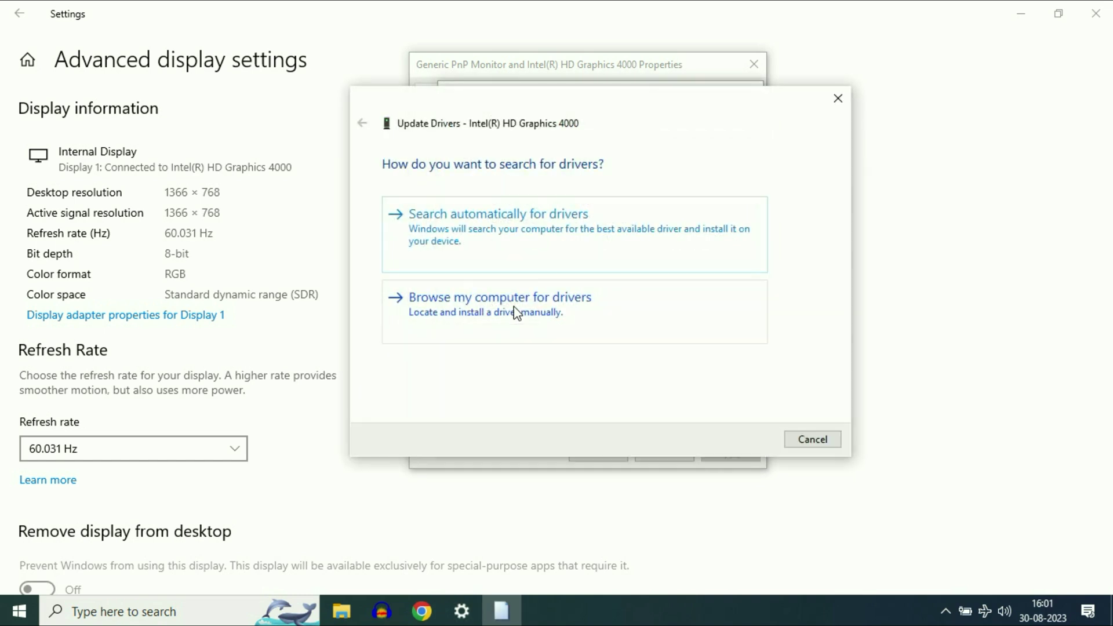
Search automatically for a newer driver, which reports the best one is installed, then begin uninstalling the adapter
click(485, 247)
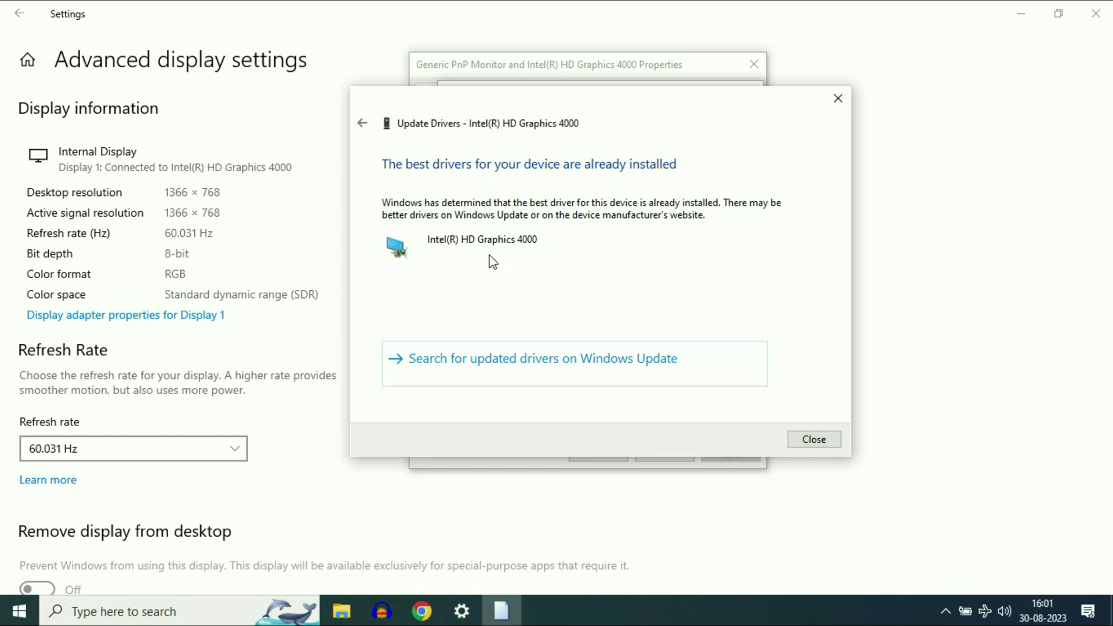
click(809, 438)
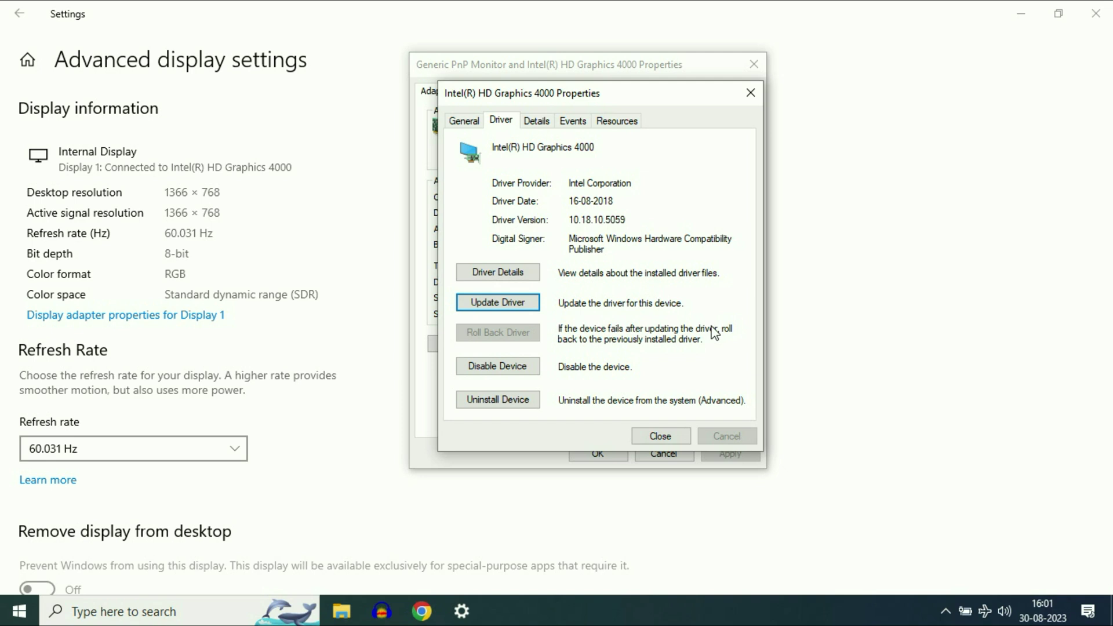
click(482, 406)
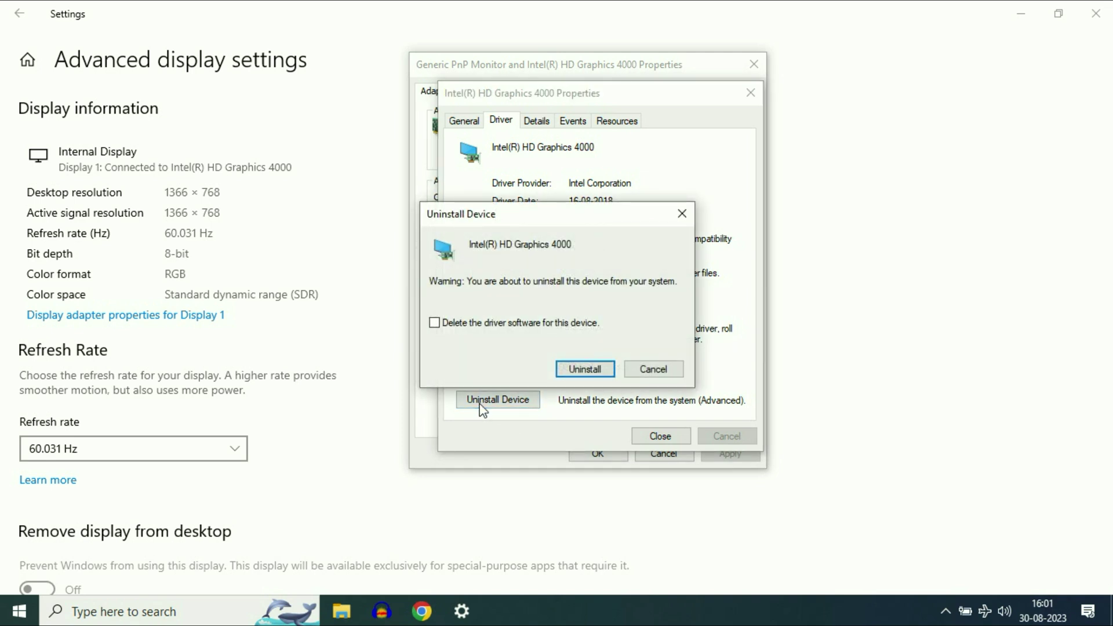
Confirm uninstalling Intel(R) HD Graphics 4000, answer the restart prompt, and return to Display
click(585, 369)
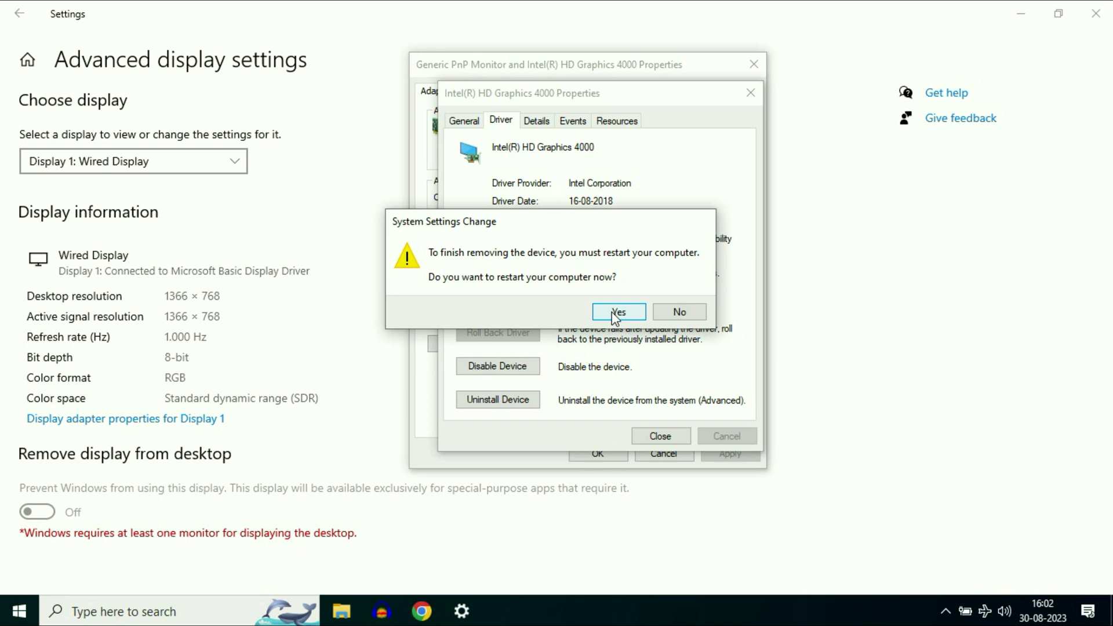
click(615, 313)
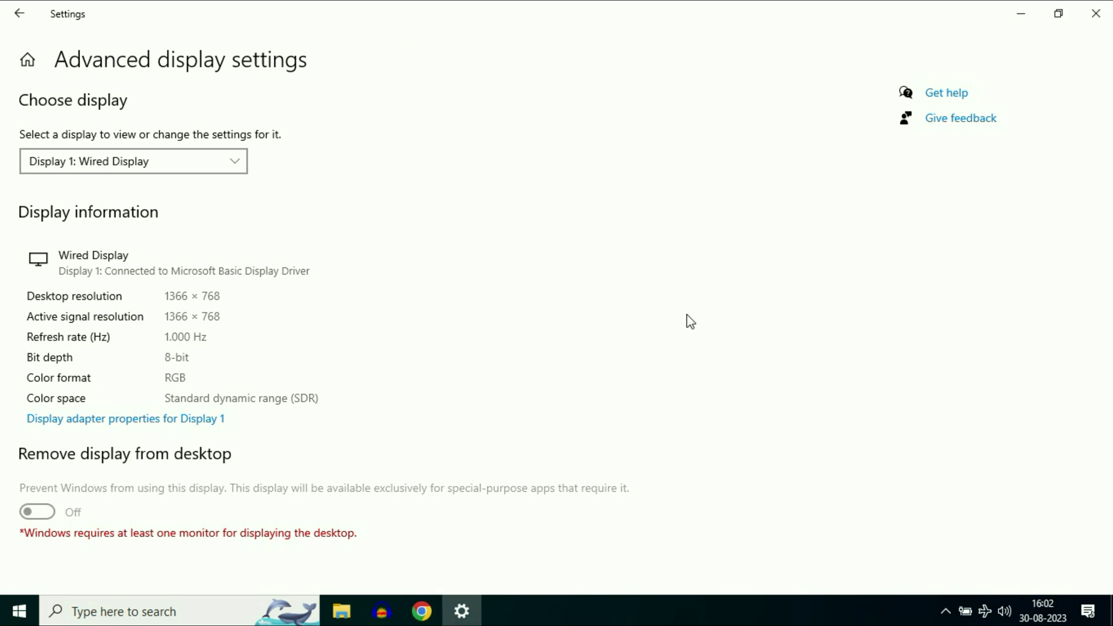
click(25, 23)
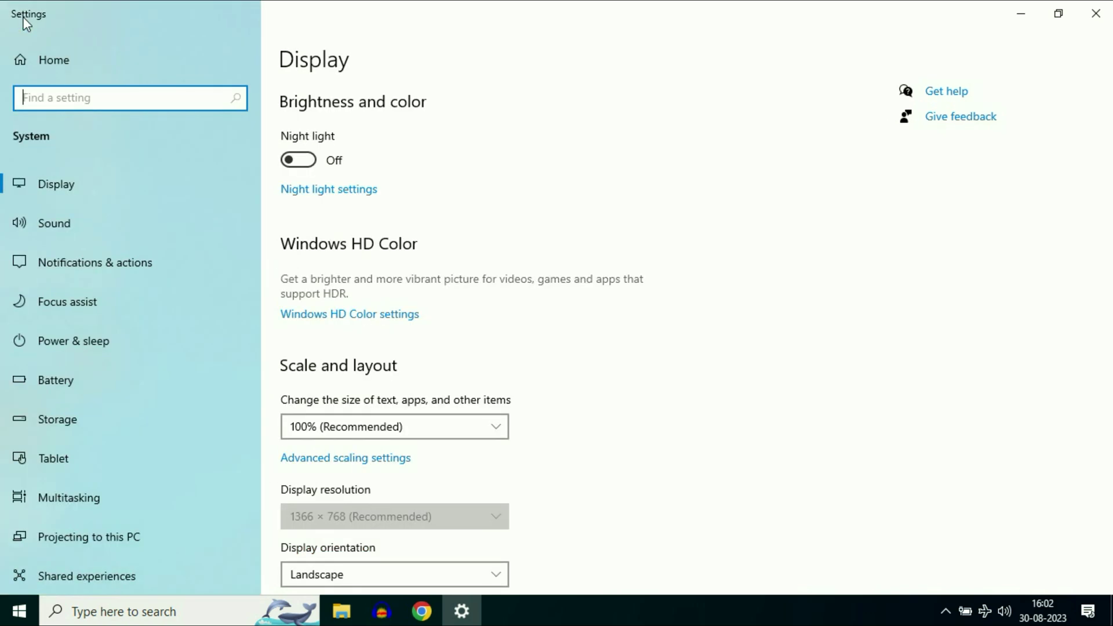
Close Settings and the adapter Properties window, leaving only the desktop
scroll(508, 210, down, 3)
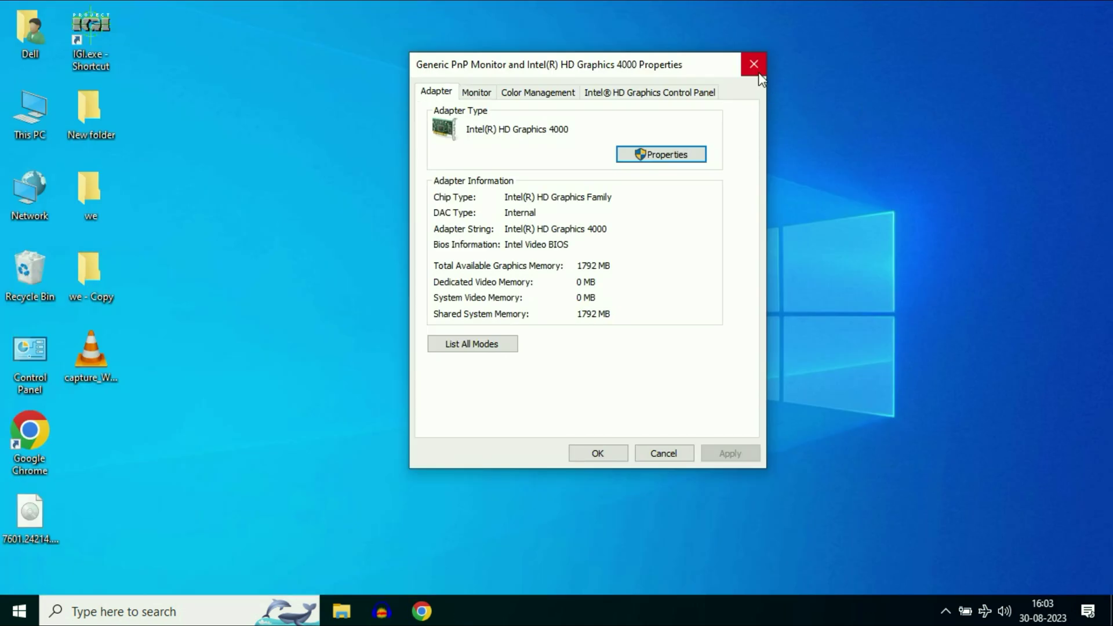
click(753, 65)
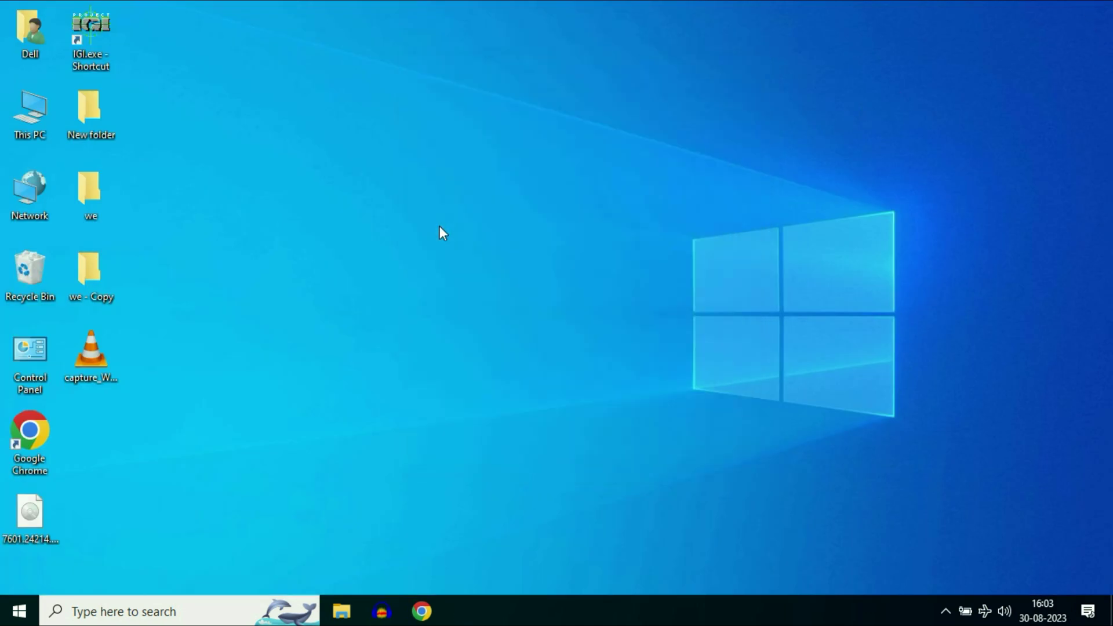